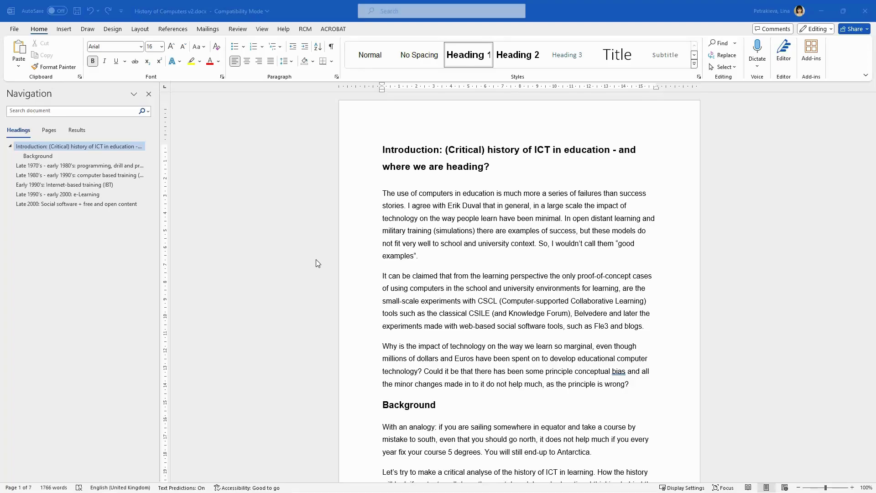
Number the headings with the List Library scheme so they read 1, 1.1, 2, 3.
left_click(279, 49)
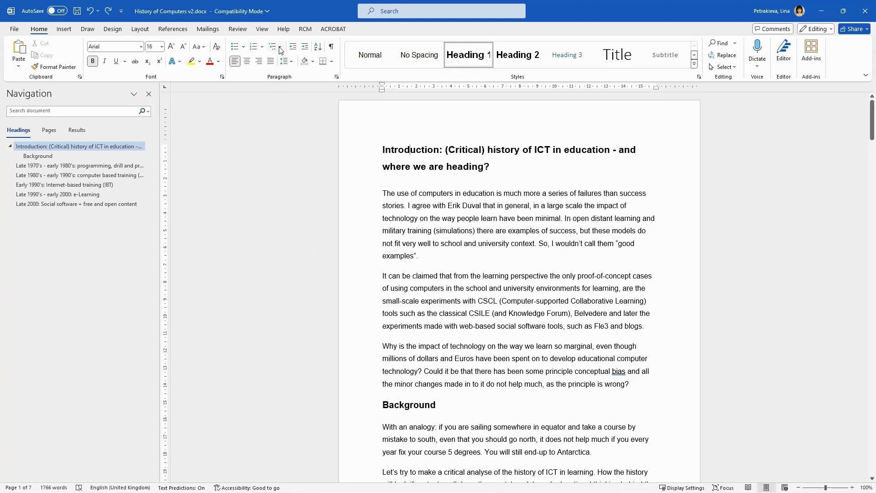
left_click(280, 47)
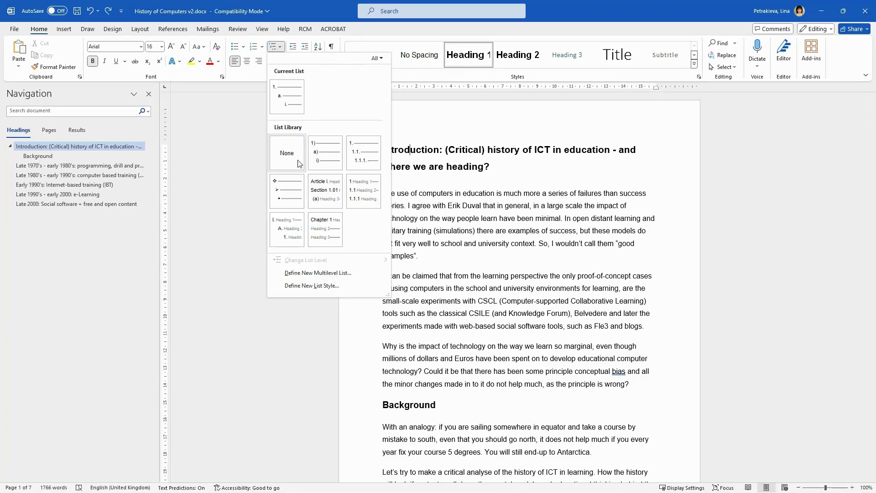
mouse_move(363, 189)
left_click(373, 200)
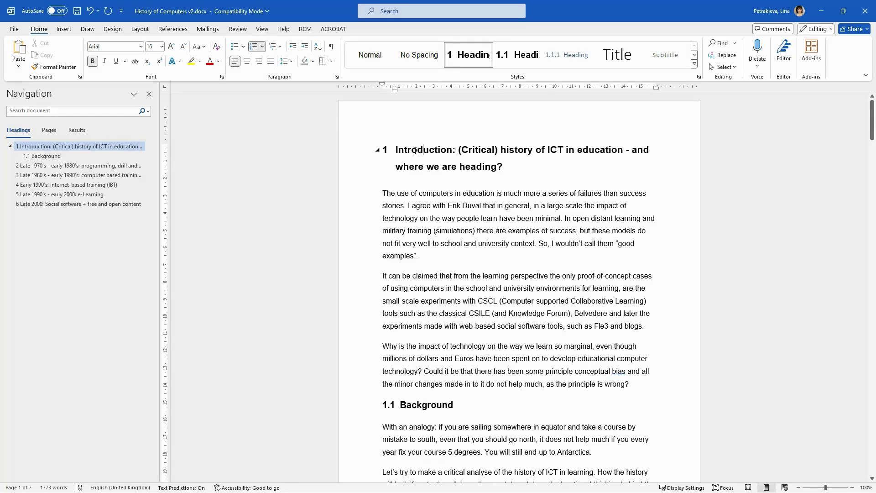
Reach the numbering settings for the Heading 1 style via Modify and Format.
right_click(464, 60)
left_click(488, 77)
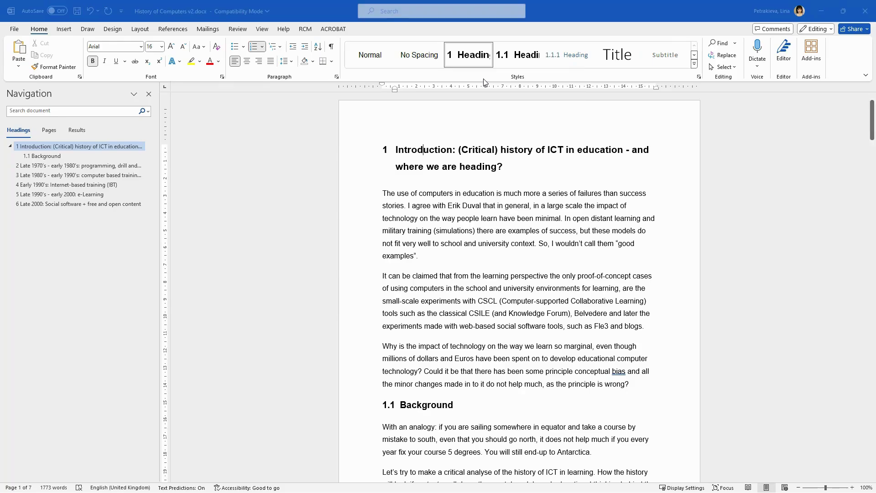
left_click(340, 376)
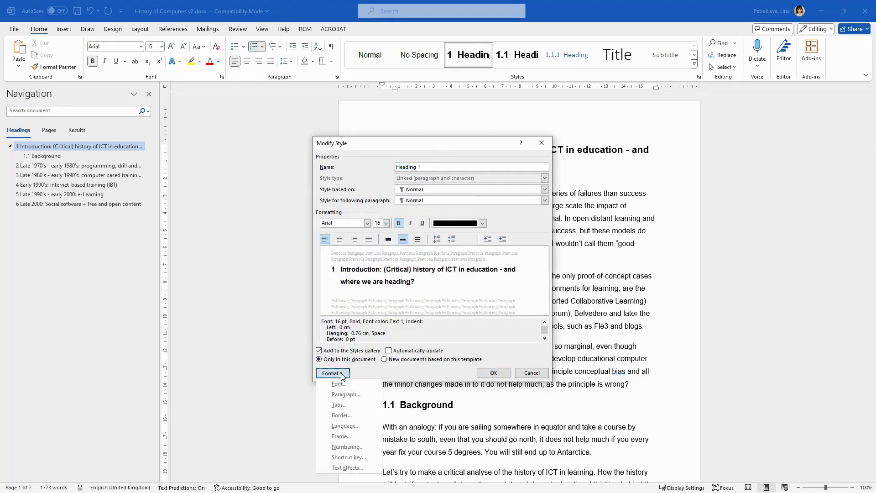
left_click(354, 448)
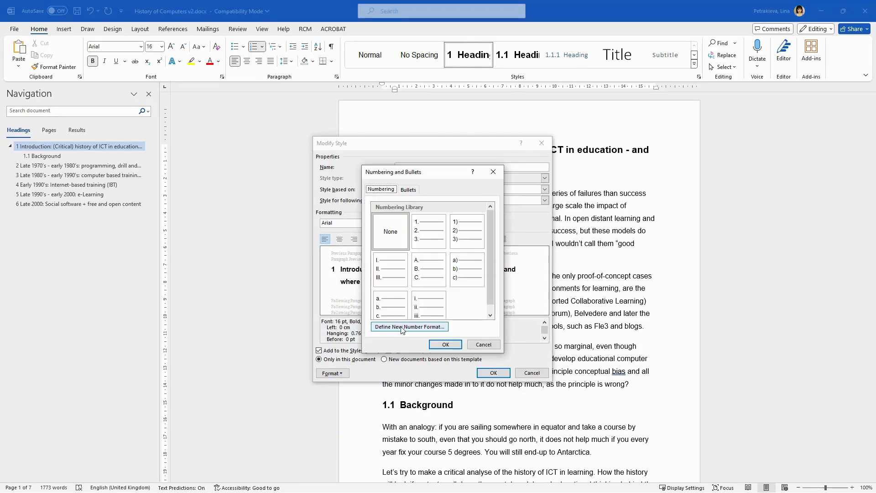
Define a custom number format reading 'Chapter 1' with no trailing period and confirm it.
left_click(384, 328)
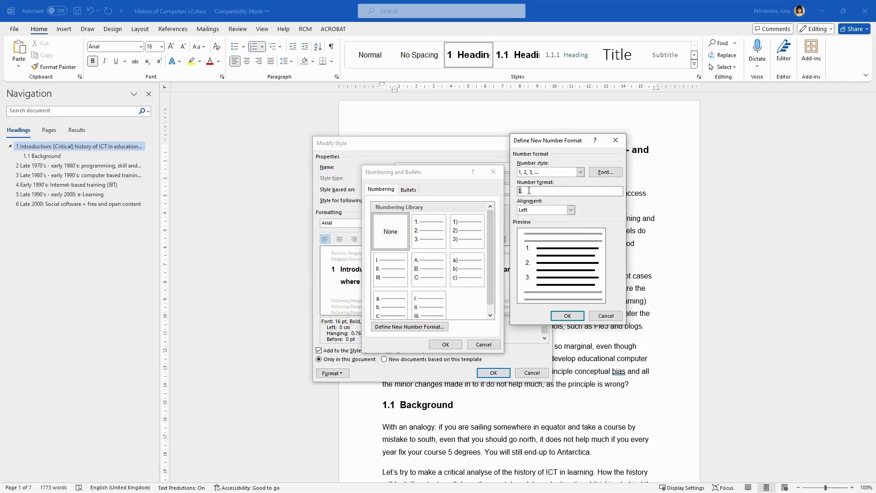
type("Chap")
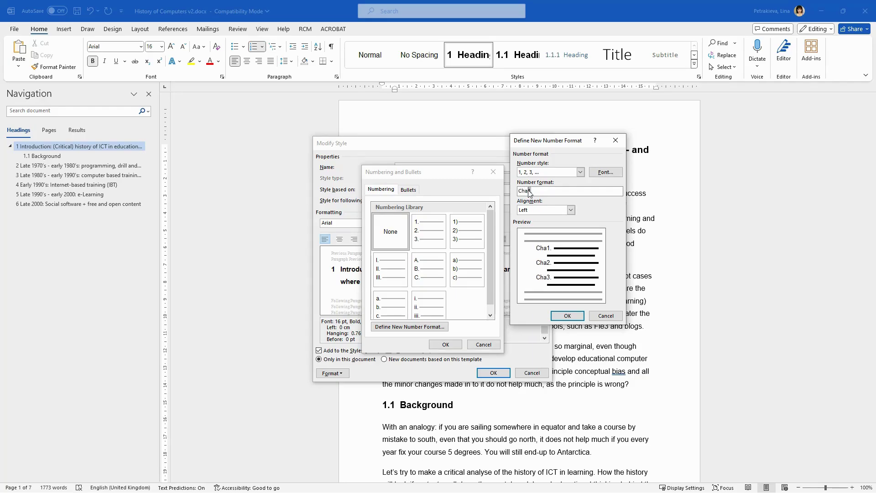
type("ter")
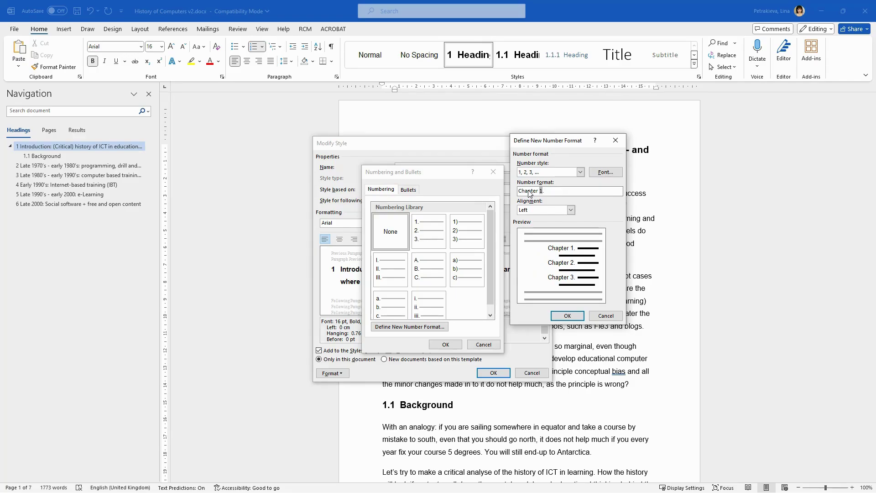
key("BackSpace")
left_click(567, 315)
Confirm the numbering and save Heading 1 so all main headings read Chapter 1 through Chapter 6.
left_click(447, 347)
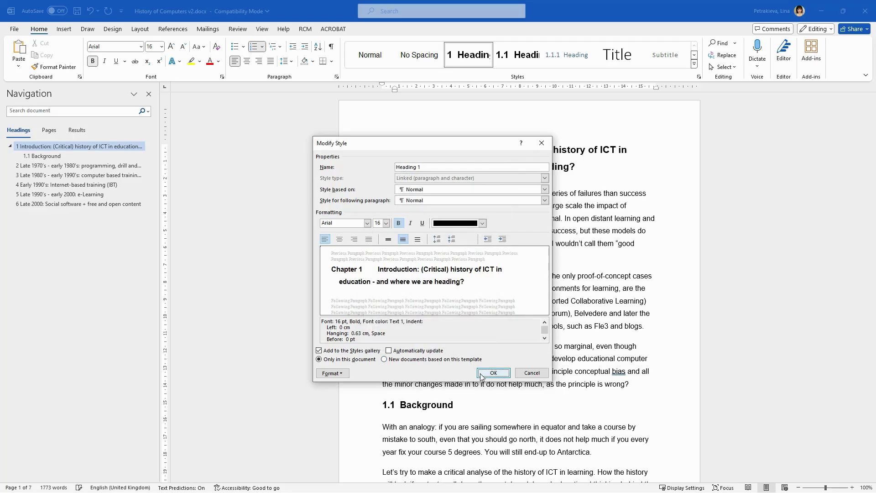
left_click(490, 373)
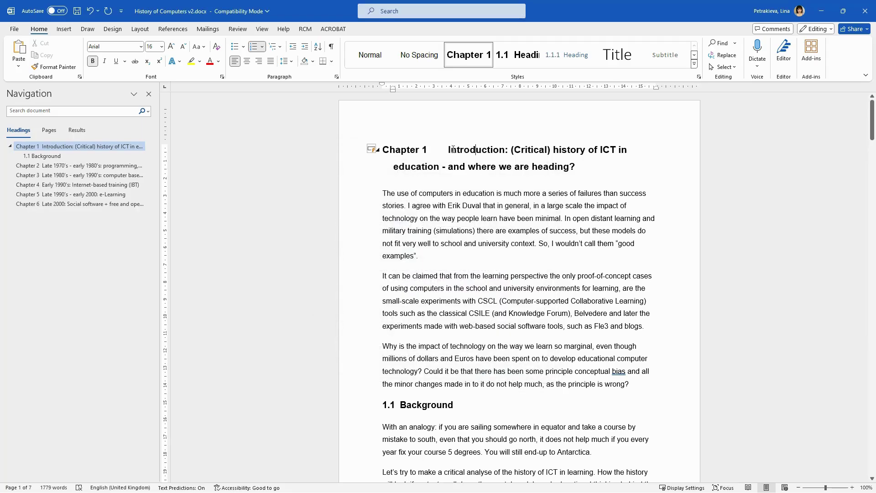
Add a tab stop near 3 cm on the ruler to narrow the gap after 'Chapter 1'.
mouse_move(504, 150)
left_click(434, 88)
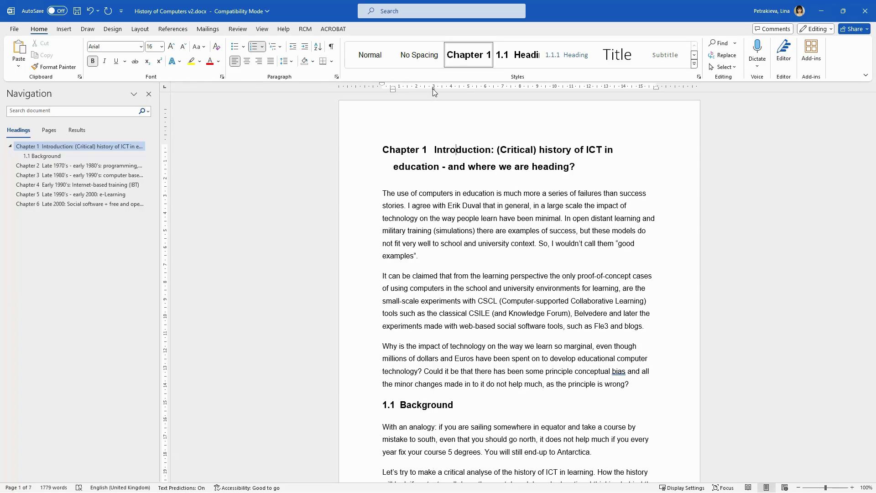
left_click_drag(432, 88, 433, 89)
left_click_drag(433, 88, 433, 88)
Bring up the Chapter 1 style's options to update Heading 1 to match the selection.
right_click(462, 57)
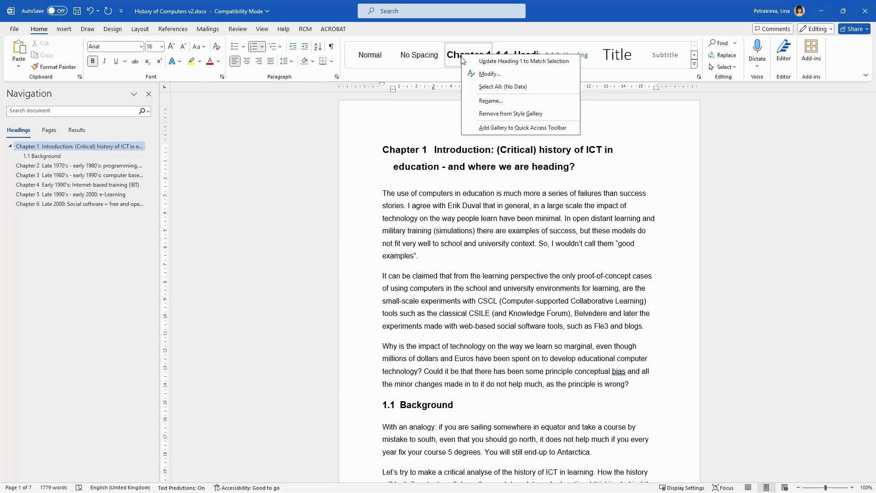